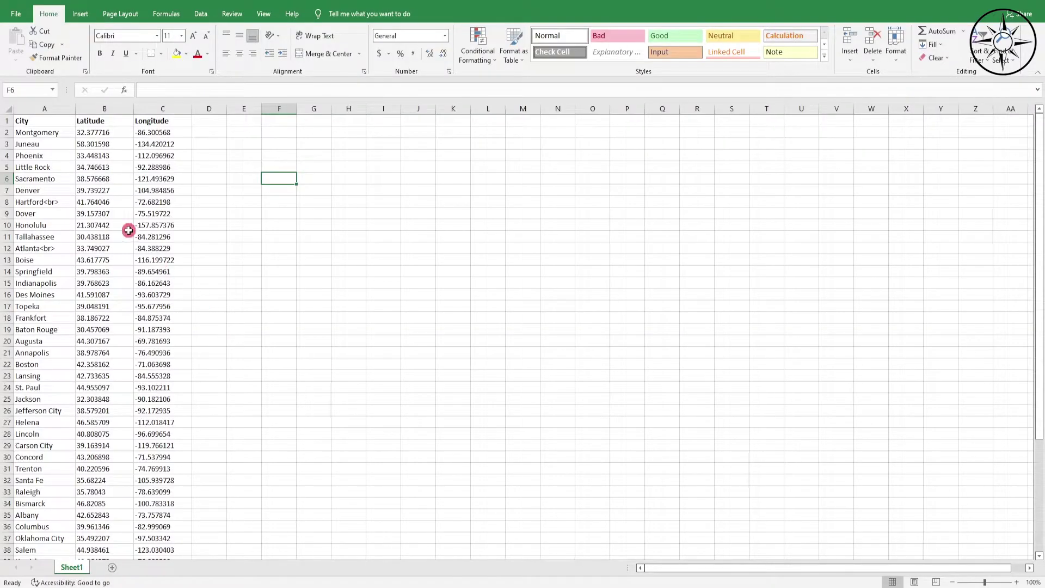
Step: Select the city names, latitude and longitude values in Excel, then deselect the data
{"action": "left_click_drag", "start_coordinate": [44, 144], "coordinate": [40, 241]}
{"action": "left_click_drag", "start_coordinate": [116, 161], "coordinate": [117, 241]}
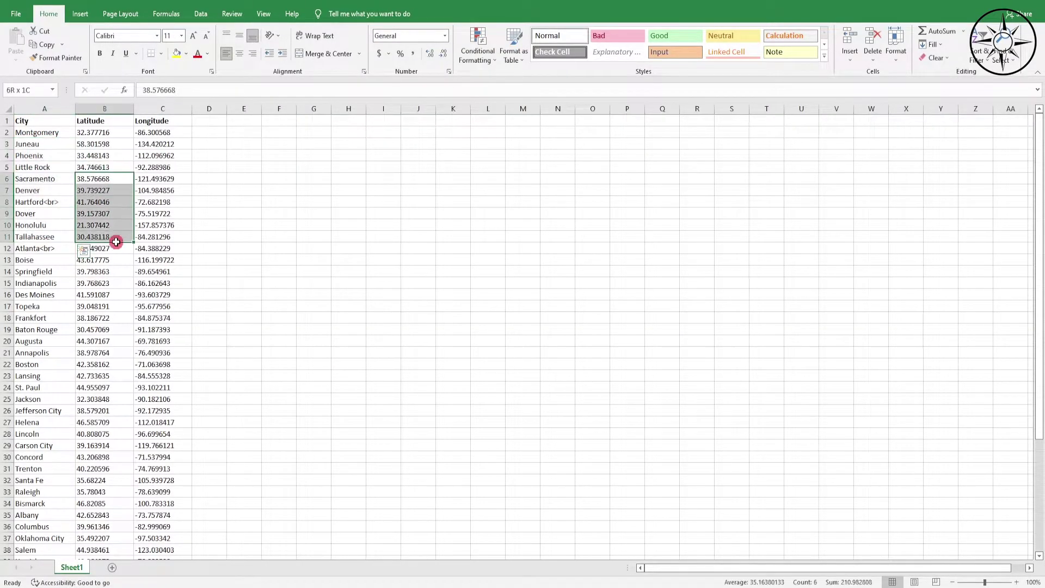
{"action": "left_click_drag", "start_coordinate": [180, 167], "coordinate": [181, 263]}
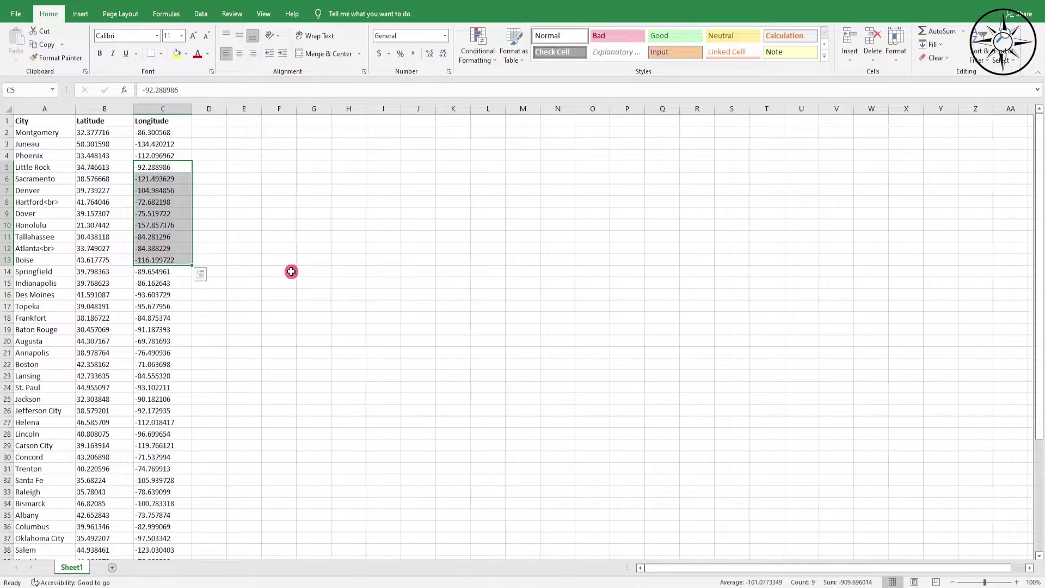
{"action": "left_click_drag", "start_coordinate": [242, 202], "coordinate": [250, 217]}
{"action": "left_click", "coordinate": [249, 217]}
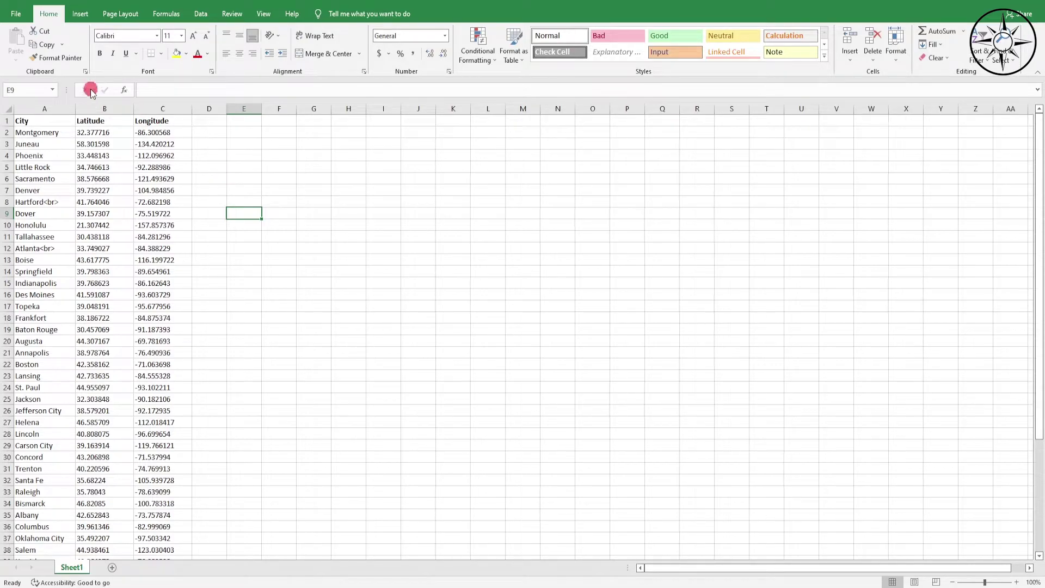
Step: Save a copy of the workbook as us_cities in CSV UTF-8 (Comma delimited) format
{"action": "left_click", "coordinate": [21, 14]}
{"action": "left_click", "coordinate": [45, 172]}
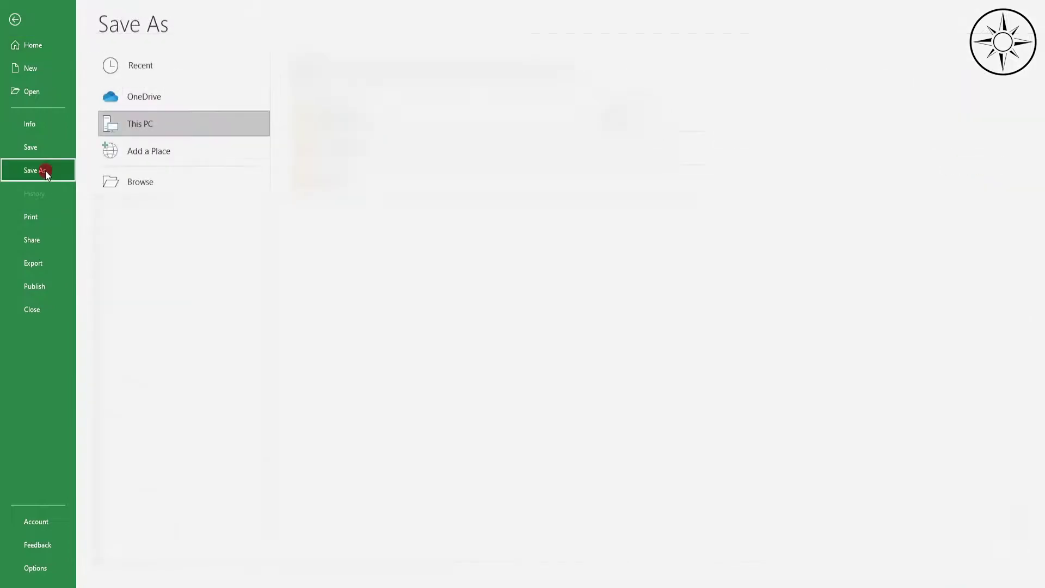
{"action": "left_click", "coordinate": [191, 182]}
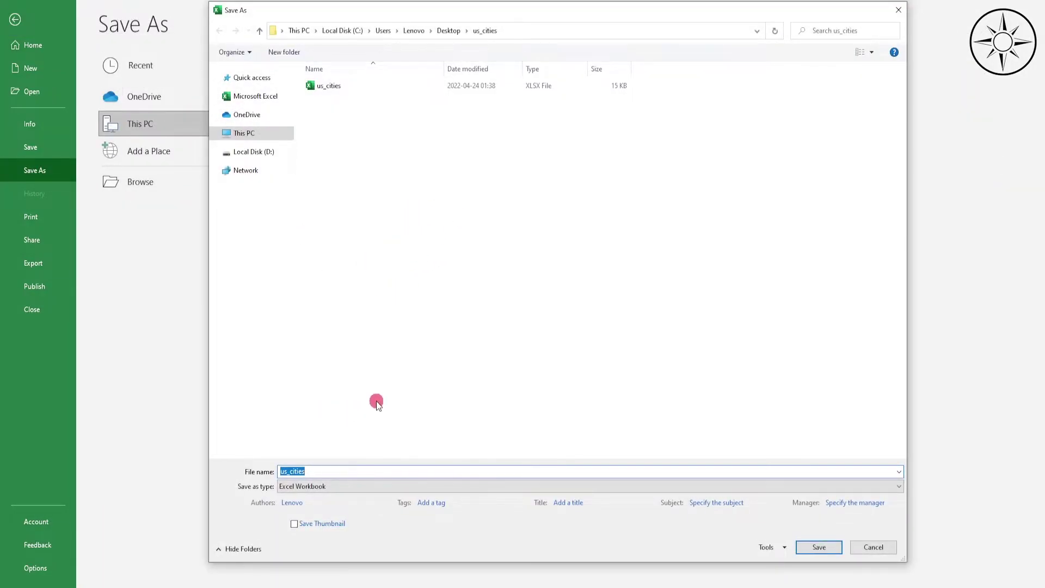
{"action": "left_click", "coordinate": [445, 485]}
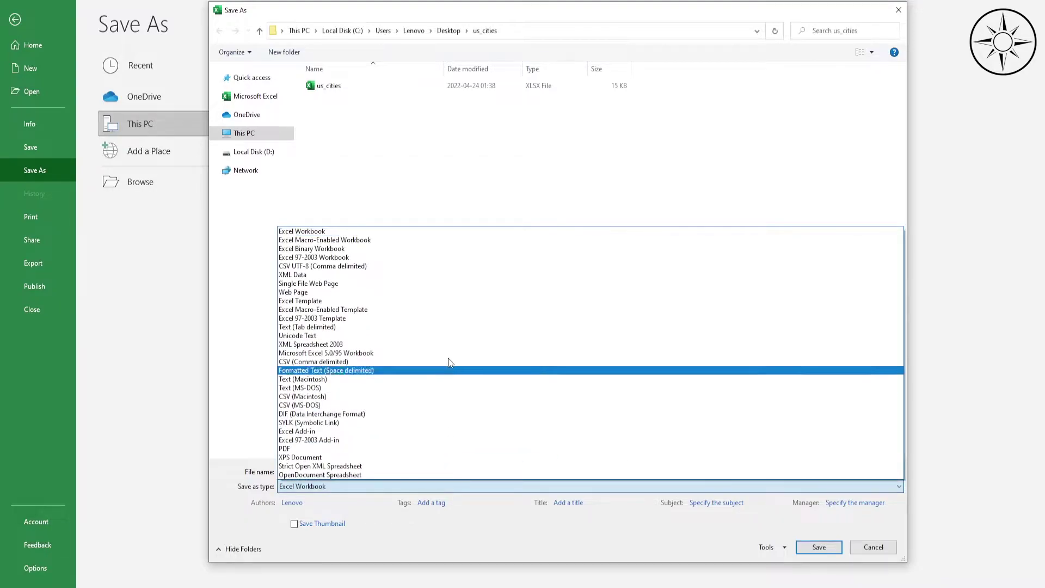
{"action": "left_click", "coordinate": [386, 265]}
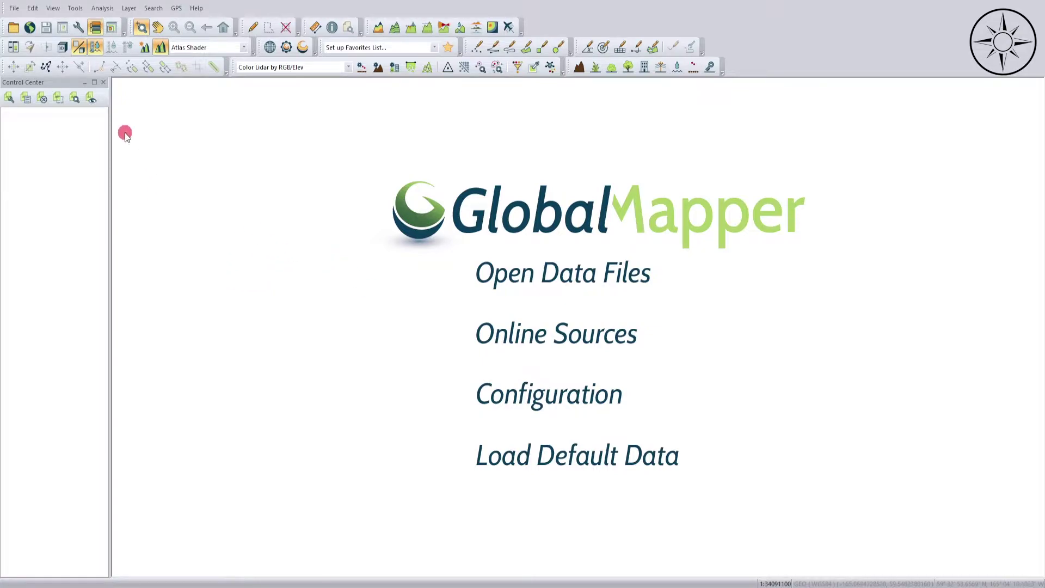
Step: Open us_cities.csv in Global Mapper from the start page's Open Data Files option
{"action": "left_click", "coordinate": [14, 8]}
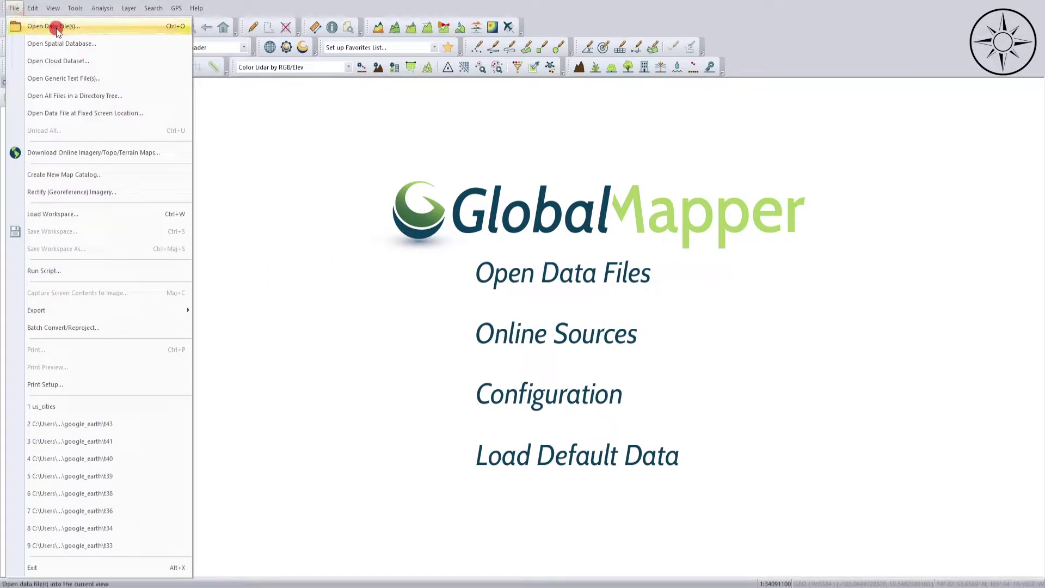
{"action": "left_click", "coordinate": [550, 308]}
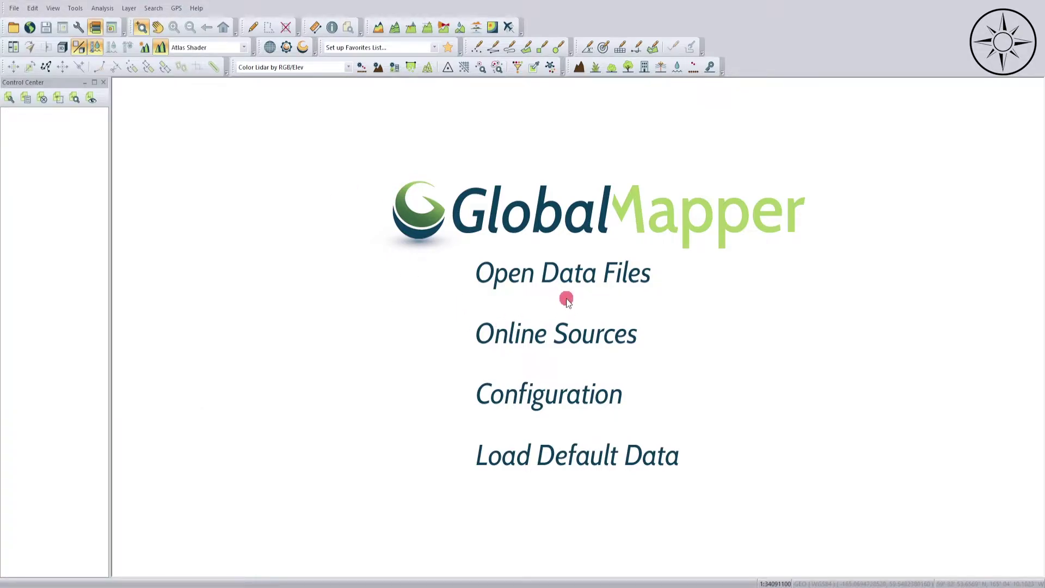
{"action": "left_click", "coordinate": [571, 280]}
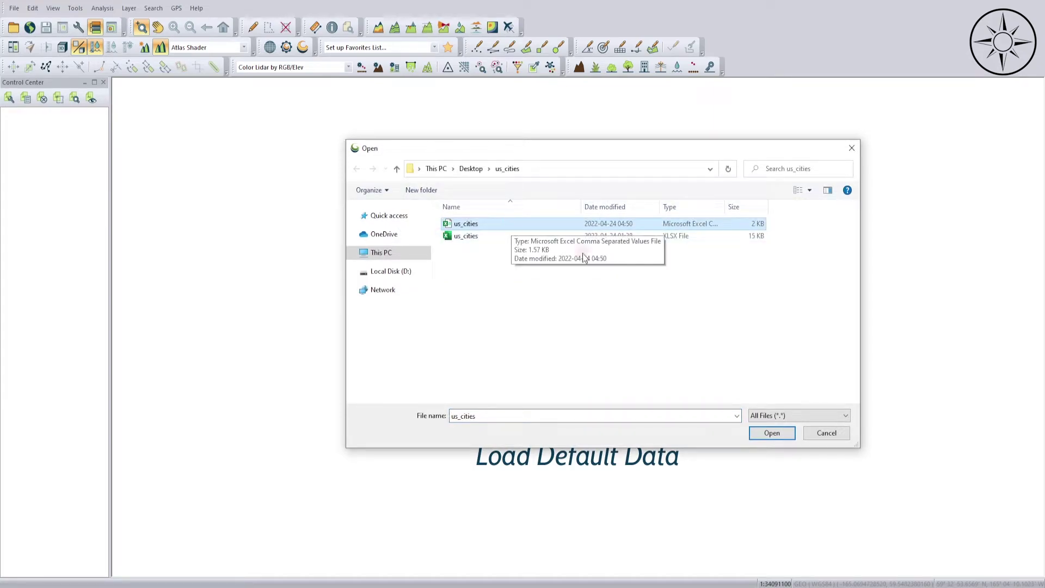
{"action": "left_click", "coordinate": [772, 433]}
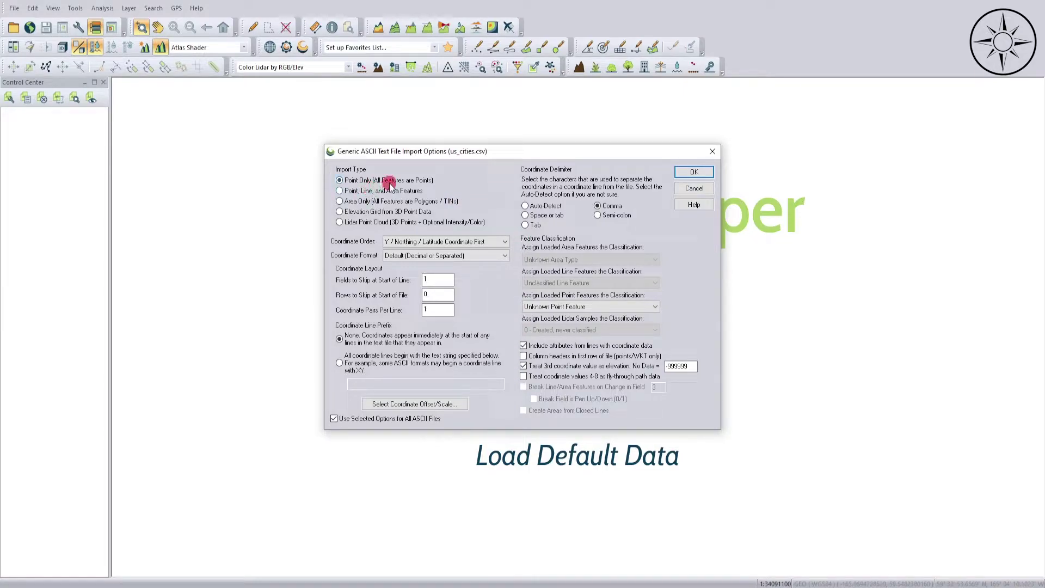
Step: Import the CSV as Point Only features, latitude first, with 0 rows to skip
{"action": "left_click", "coordinate": [363, 191]}
{"action": "left_click", "coordinate": [359, 181]}
{"action": "left_click", "coordinate": [440, 241]}
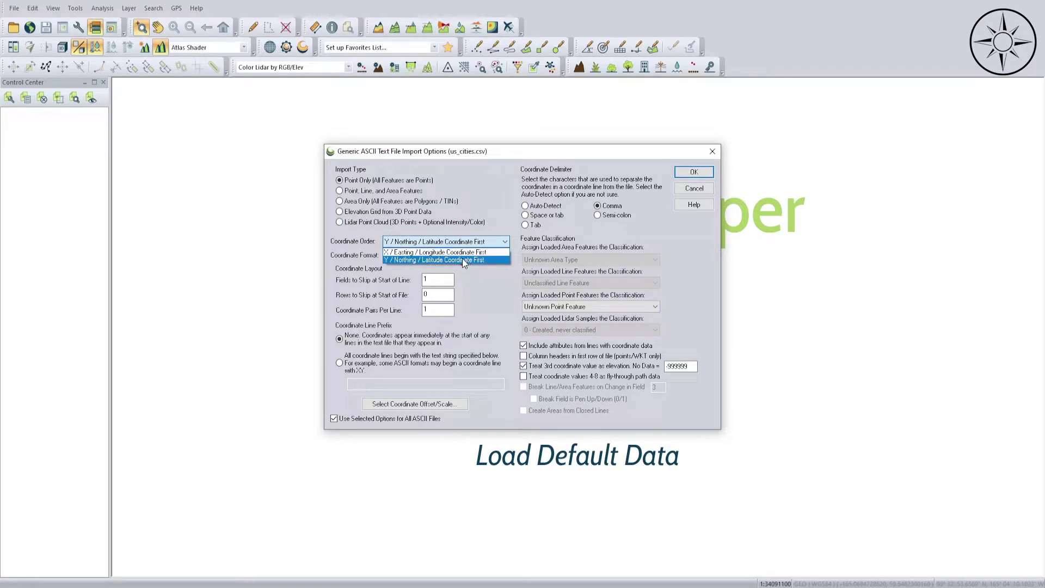
{"action": "left_click", "coordinate": [463, 261]}
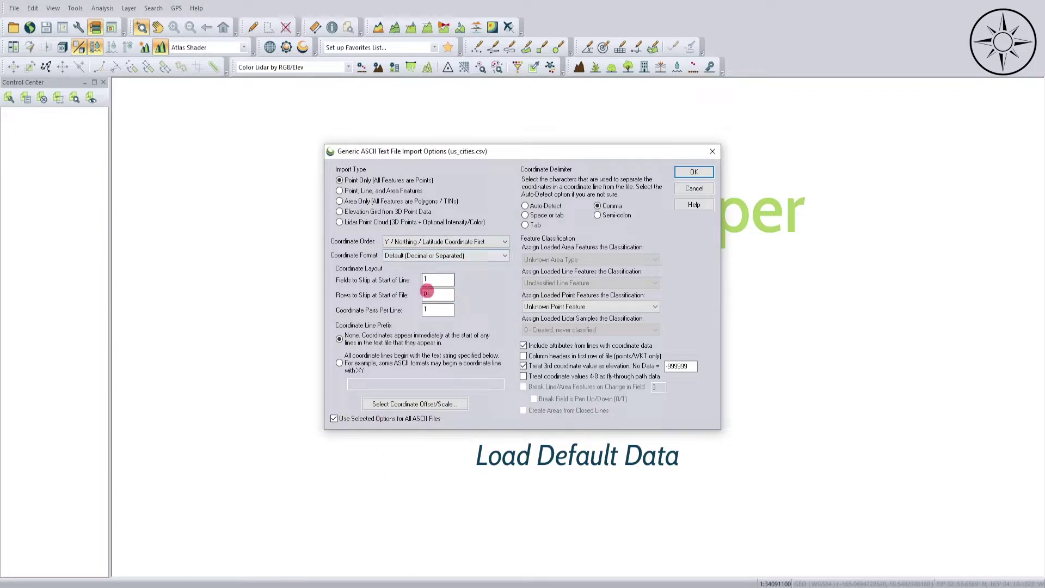
{"action": "type", "text": "0"}
Step: Accept the import options, clear the unknown projection warning, and apply EPSG code 4326
{"action": "left_click", "coordinate": [694, 172]}
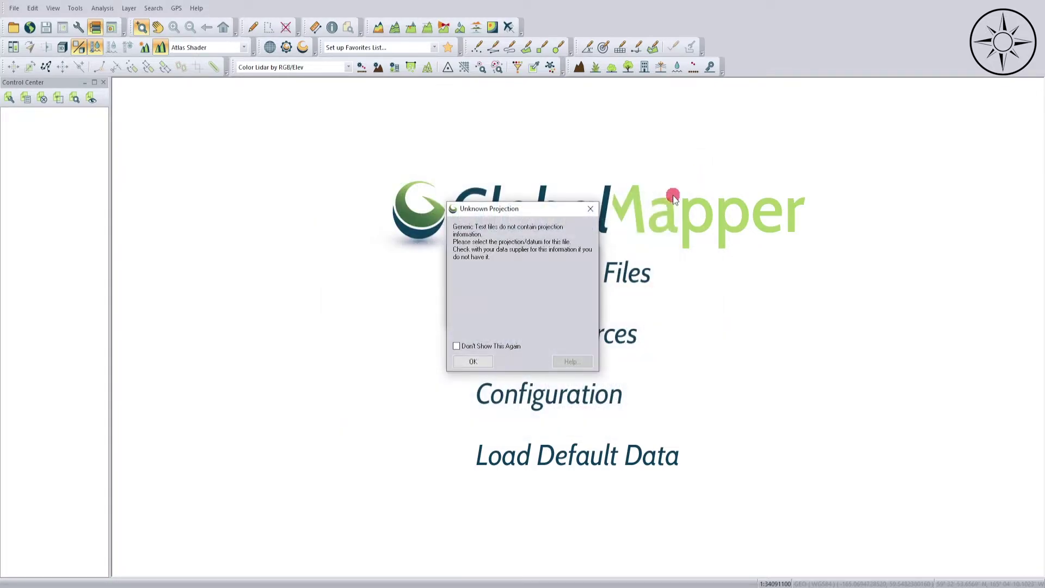
{"action": "left_click", "coordinate": [473, 363]}
{"action": "left_click_drag", "start_coordinate": [474, 365], "coordinate": [528, 272]}
{"action": "left_click", "coordinate": [477, 361]}
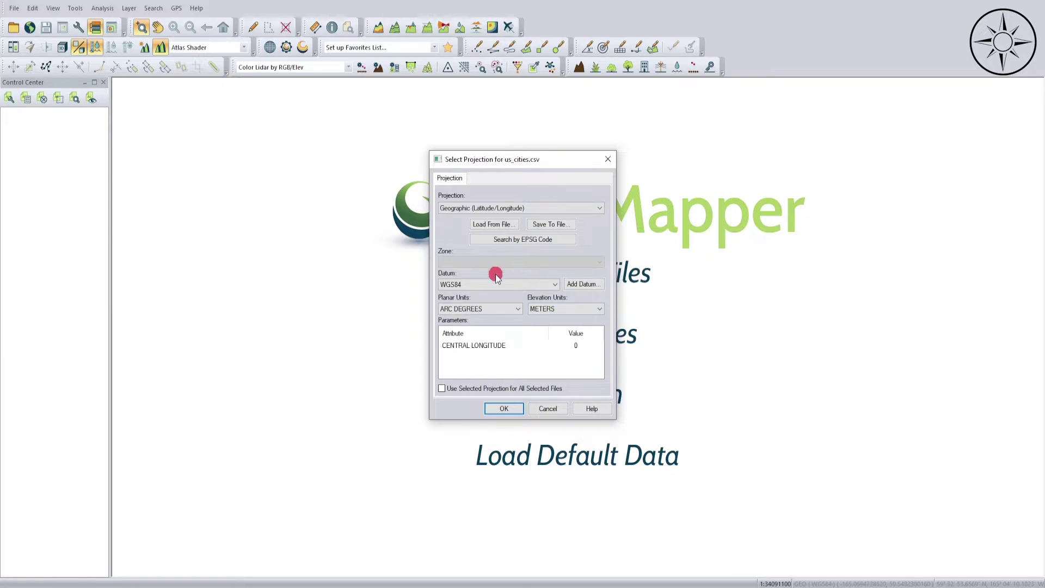
{"action": "left_click", "coordinate": [521, 242]}
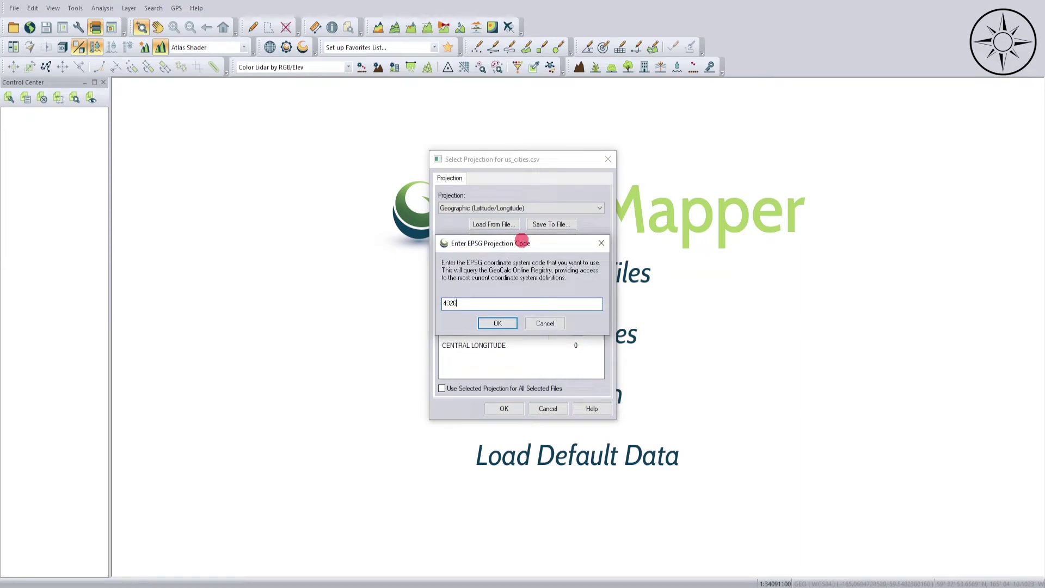
{"action": "left_click", "coordinate": [498, 323]}
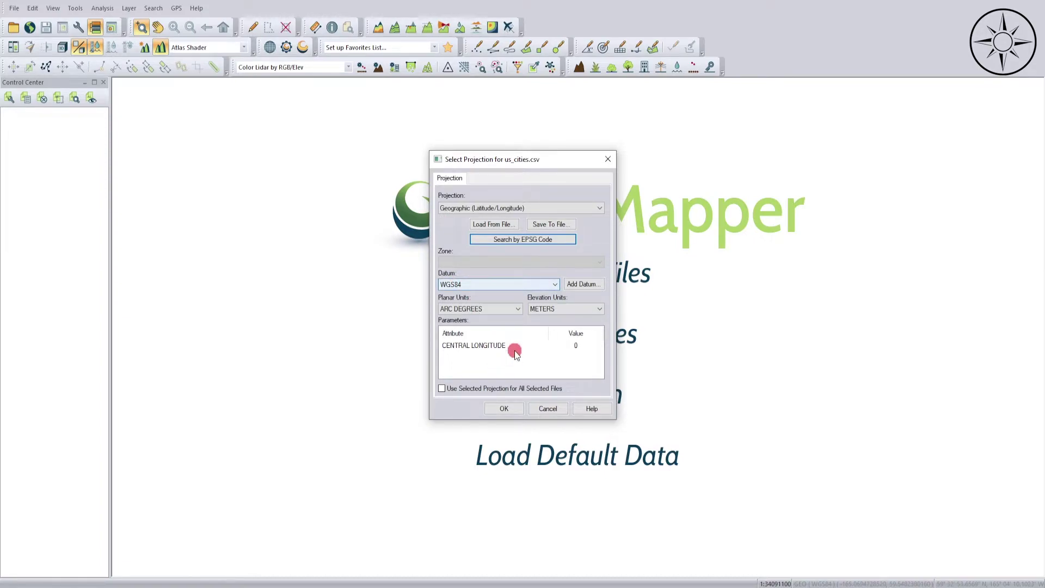
Step: Load the cities in WGS84 Geographic and pan the map so all points are centred
{"action": "left_click", "coordinate": [504, 409]}
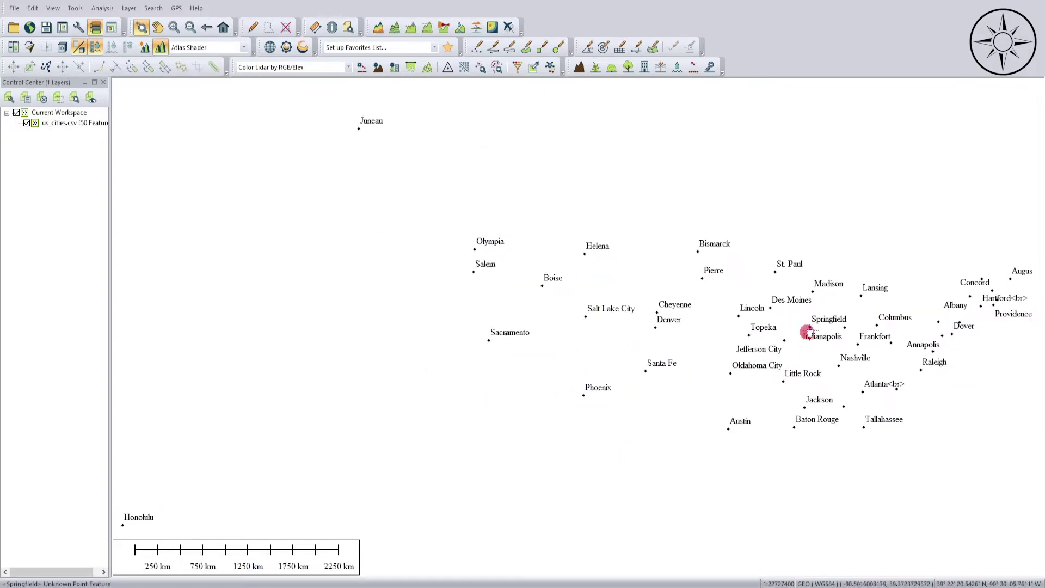
{"action": "left_click_drag", "start_coordinate": [801, 332], "coordinate": [688, 338]}
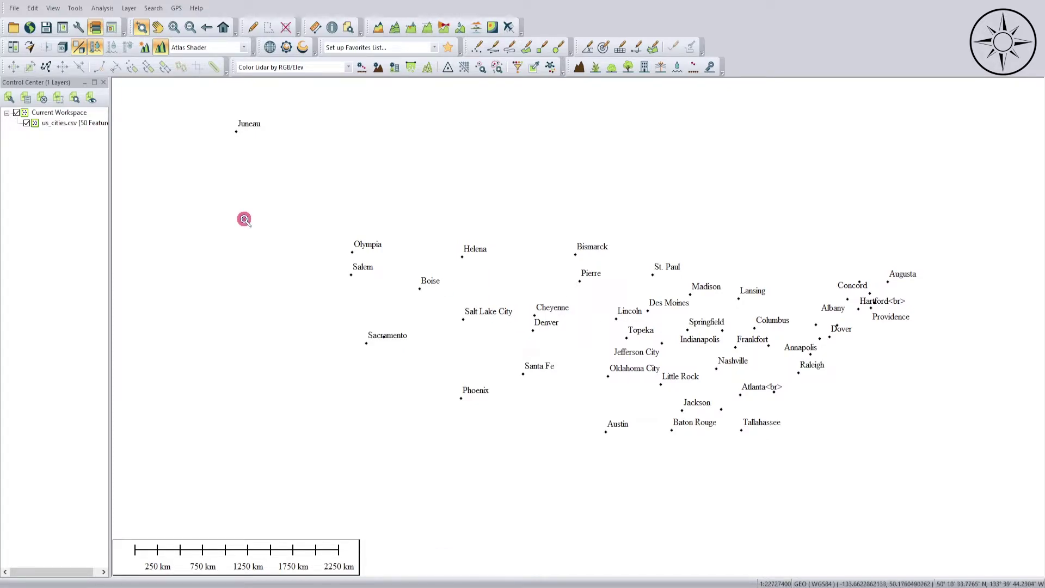
{"action": "left_click", "coordinate": [15, 9]}
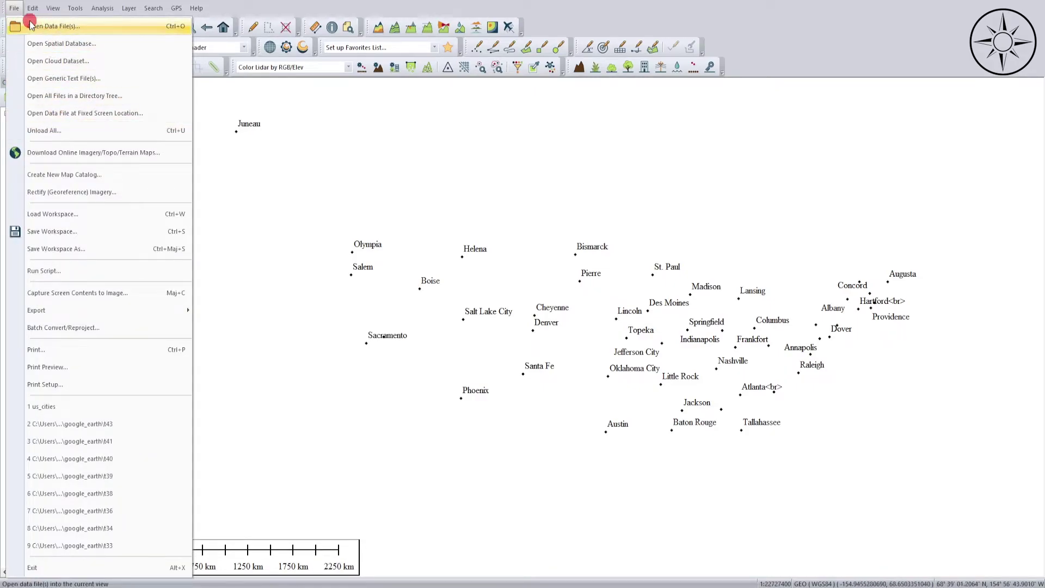
Step: Connect to the World Imagery online basemap to place satellite imagery under the cities
{"action": "left_click", "coordinate": [14, 8]}
{"action": "left_click", "coordinate": [32, 8]}
{"action": "left_click", "coordinate": [16, 9]}
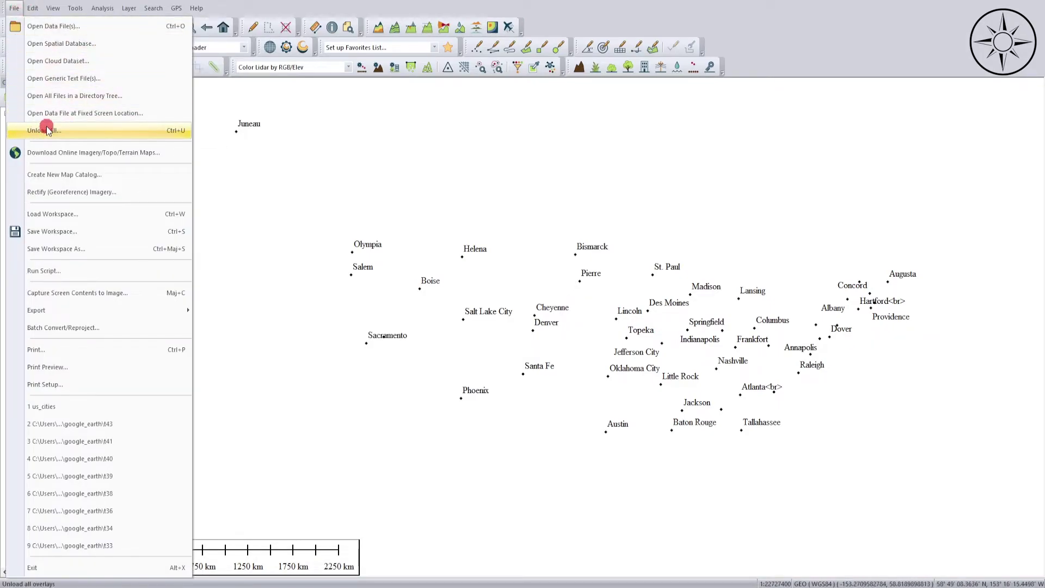
{"action": "left_click", "coordinate": [59, 155]}
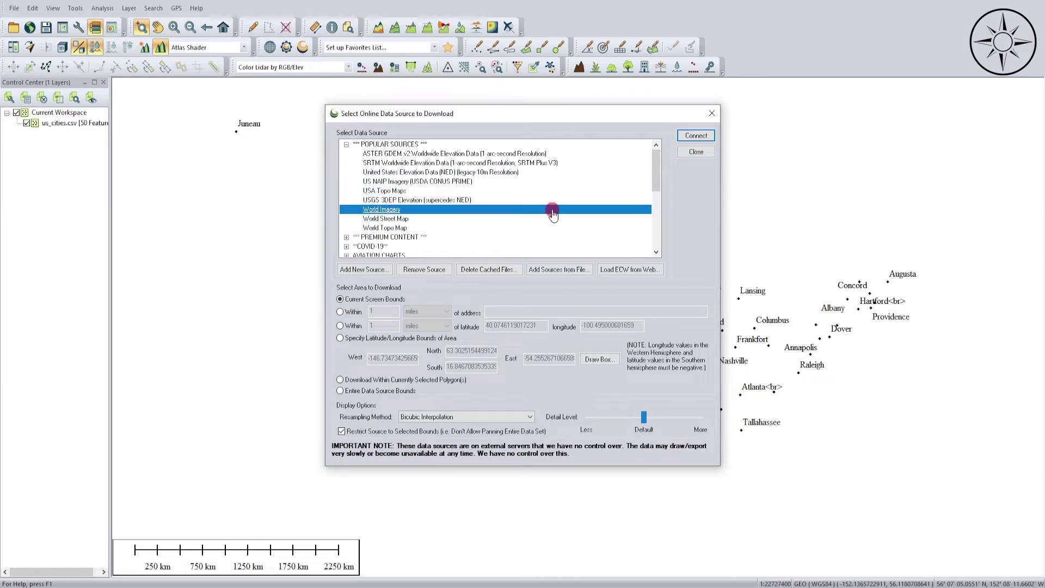
{"action": "left_click", "coordinate": [697, 136]}
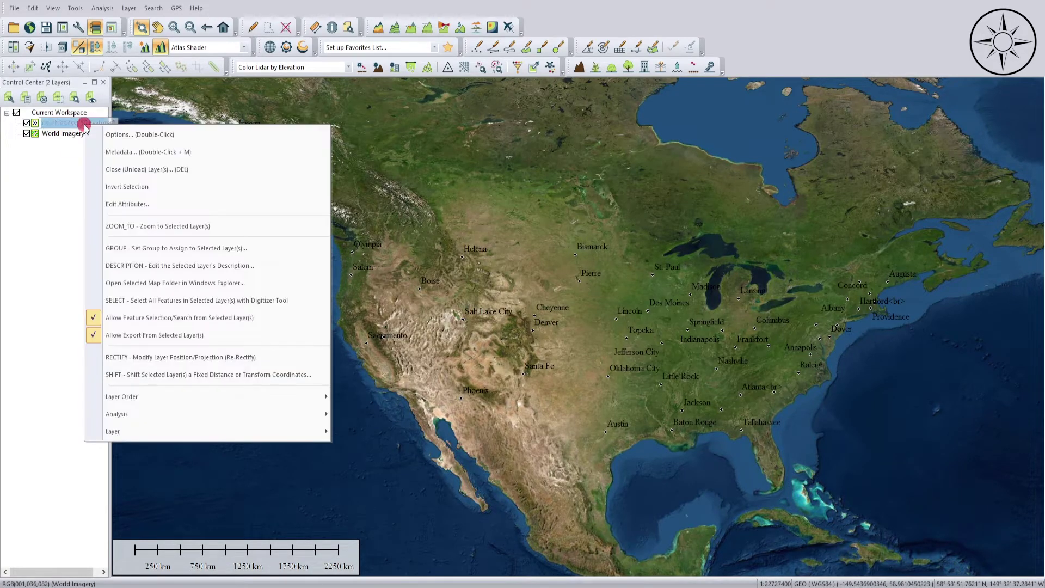
Step: In the cities layer's Point Styles, choose Use Same Style for All Features
{"action": "left_click", "coordinate": [201, 138]}
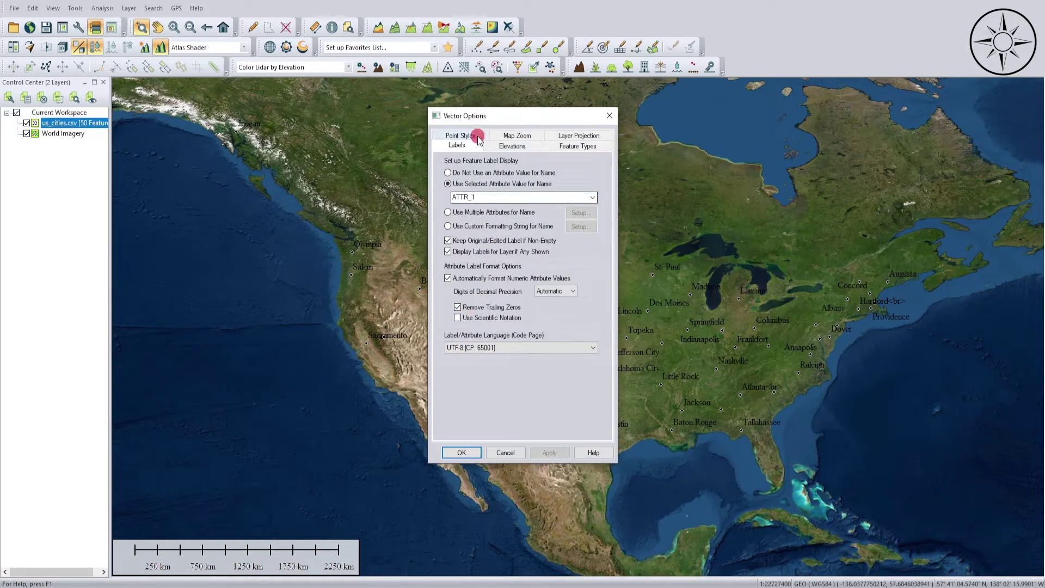
{"action": "left_click", "coordinate": [477, 136]}
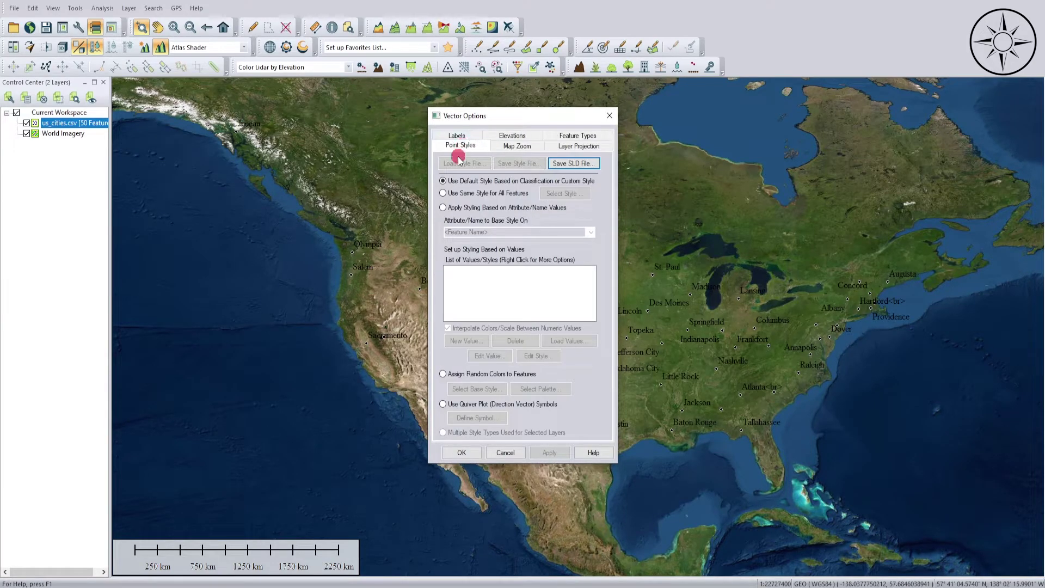
{"action": "left_click", "coordinate": [484, 197]}
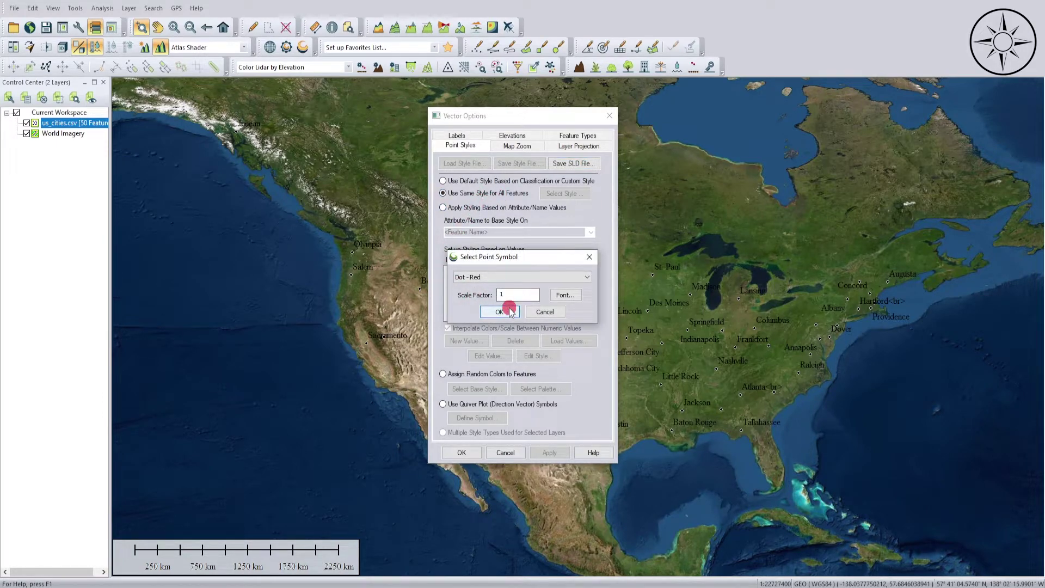
Step: Keep Dot - Red as the shared city symbol at scale factor 2
{"action": "left_click", "coordinate": [535, 278]}
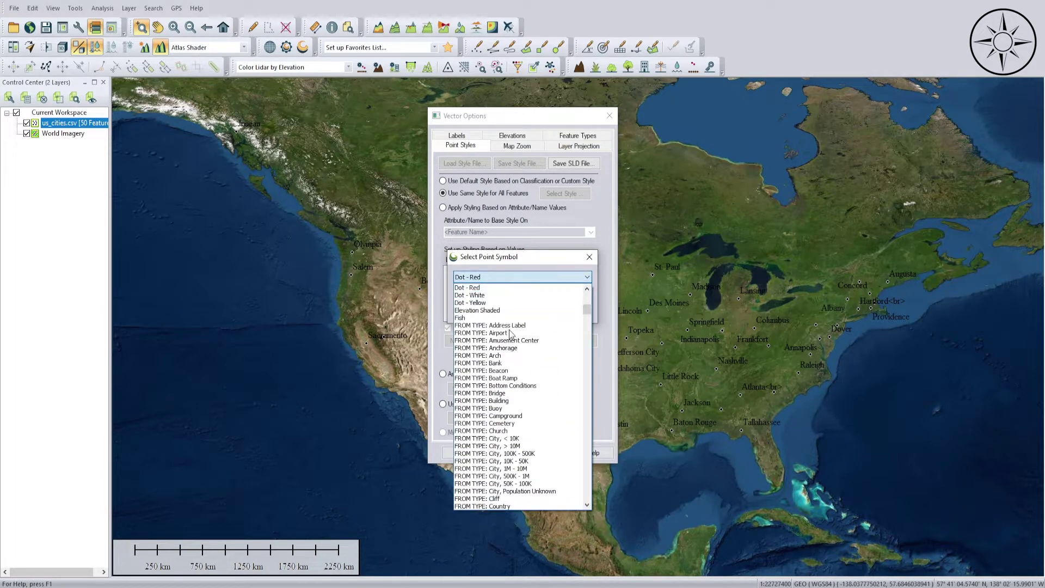
{"action": "left_click", "coordinate": [500, 289]}
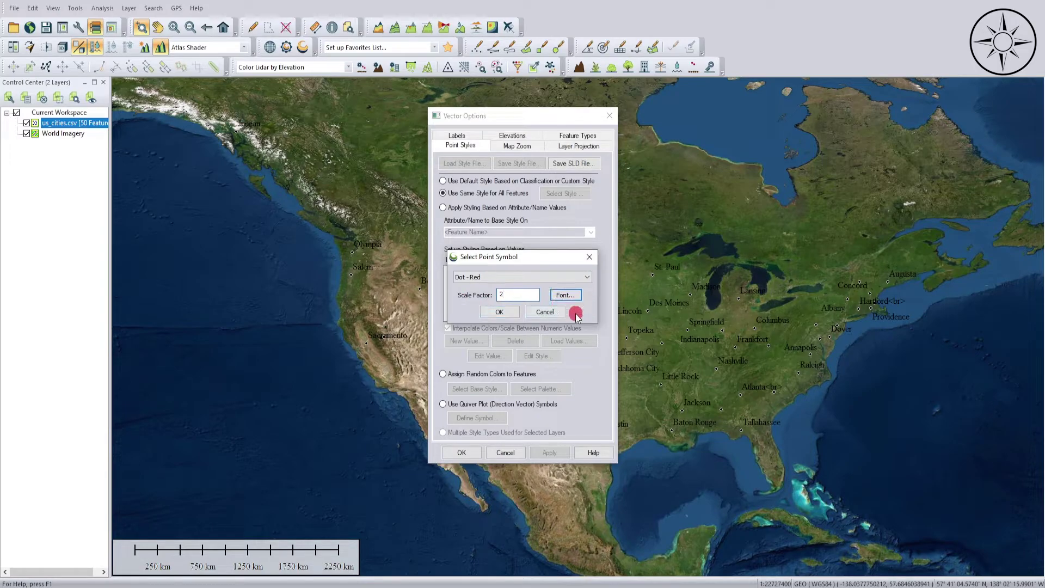
Step: Give the city label font a new basic colour and turn on the halo
{"action": "left_click", "coordinate": [570, 297]}
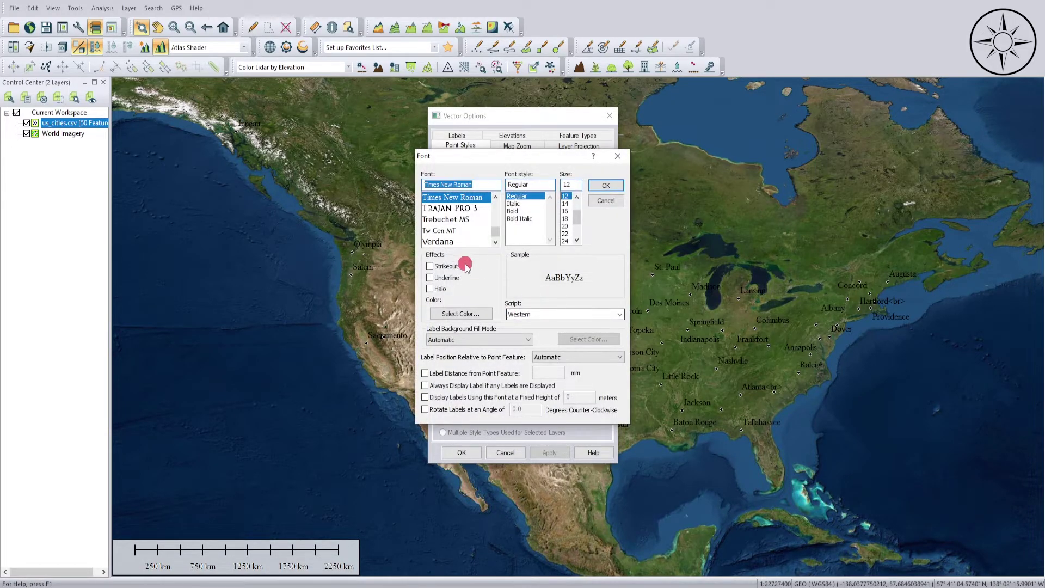
{"action": "left_click", "coordinate": [477, 314]}
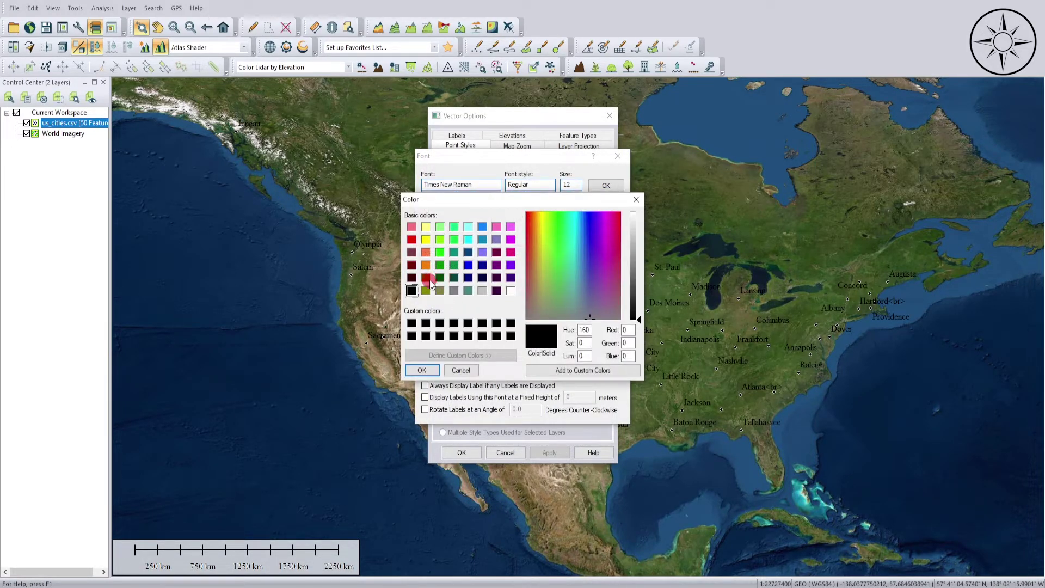
{"action": "left_click", "coordinate": [510, 291]}
{"action": "left_click", "coordinate": [422, 370]}
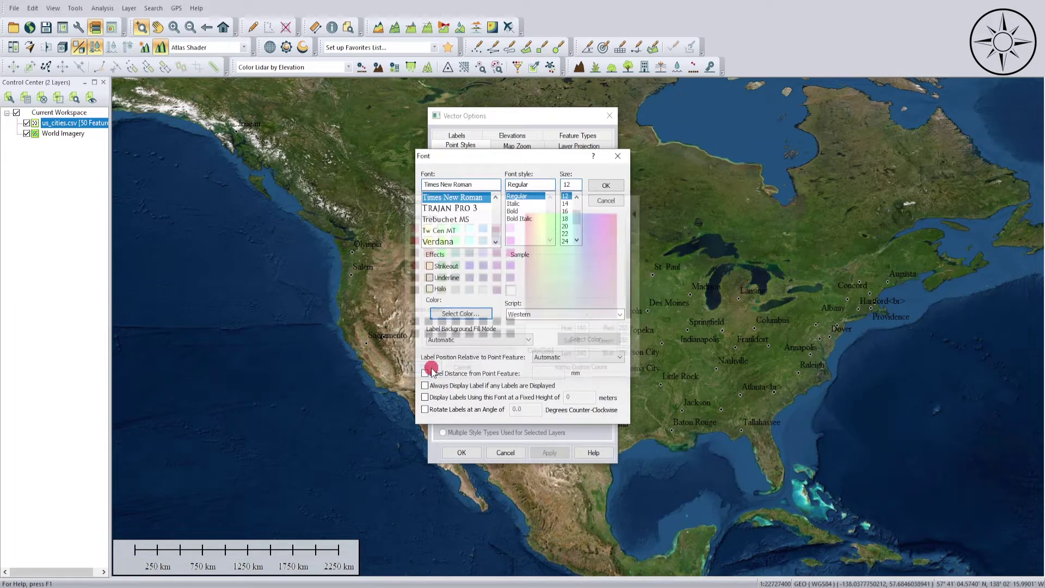
{"action": "left_click", "coordinate": [430, 289]}
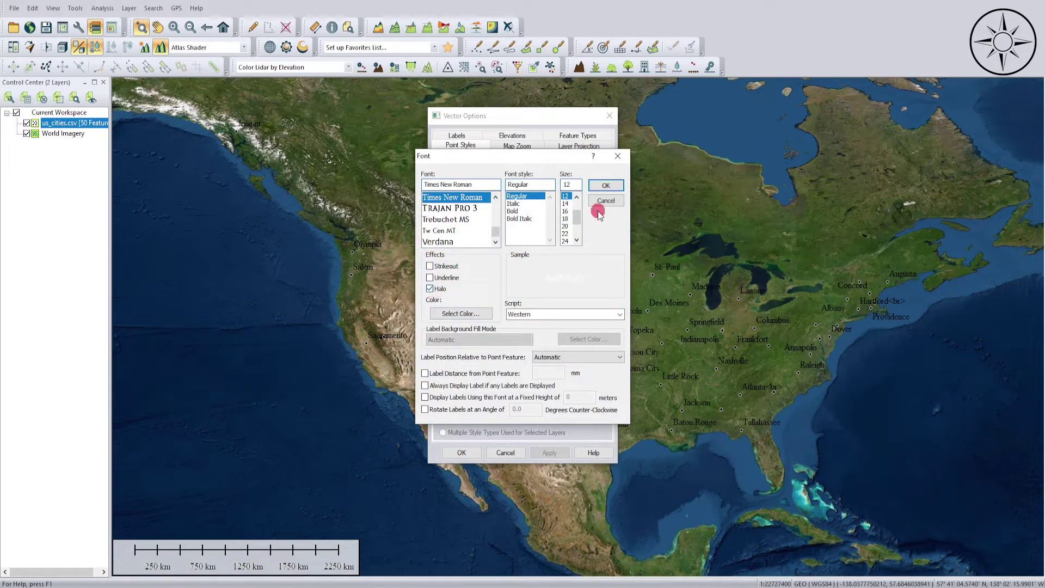
{"action": "left_click", "coordinate": [608, 186]}
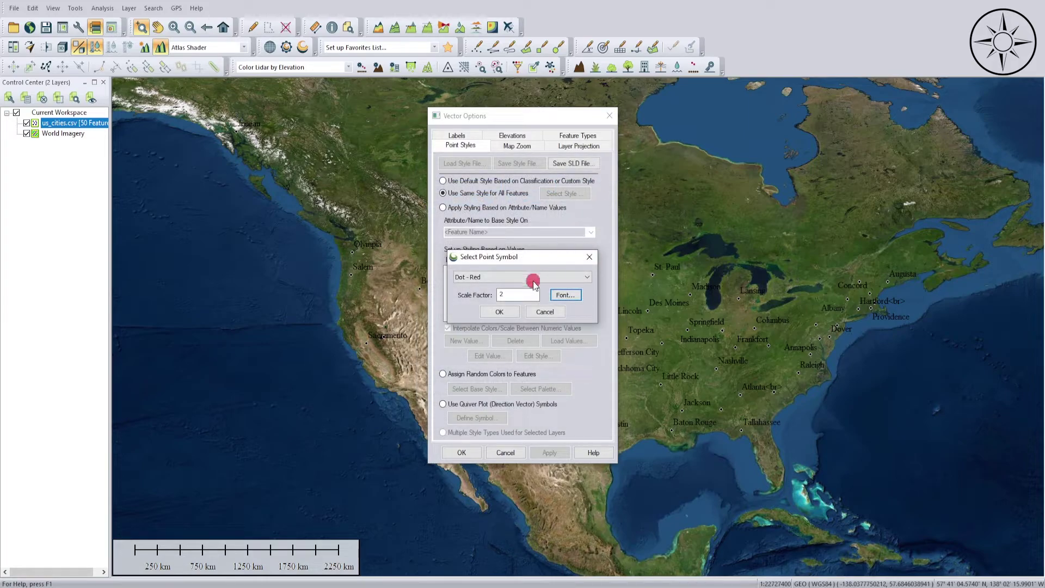
Step: Apply the red dot and haloed label style, then pan the map to frame the cities
{"action": "left_click", "coordinate": [501, 312]}
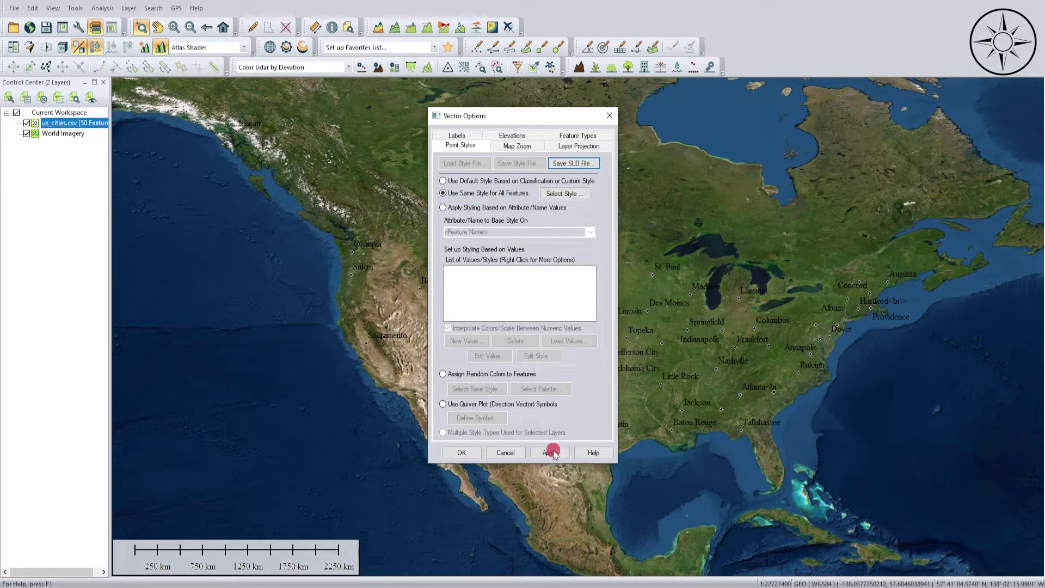
{"action": "left_click", "coordinate": [552, 452]}
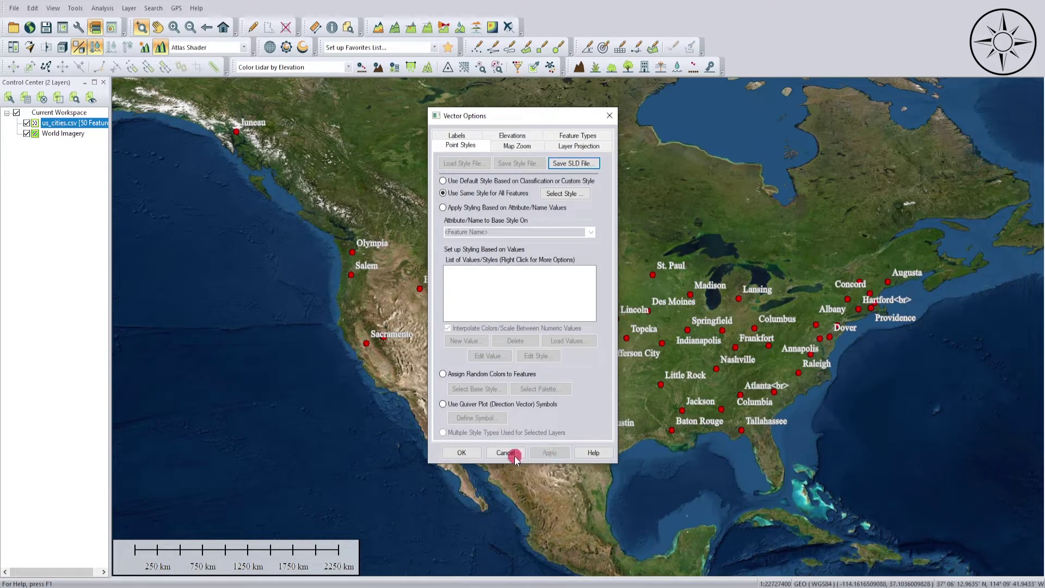
{"action": "left_click", "coordinate": [461, 452]}
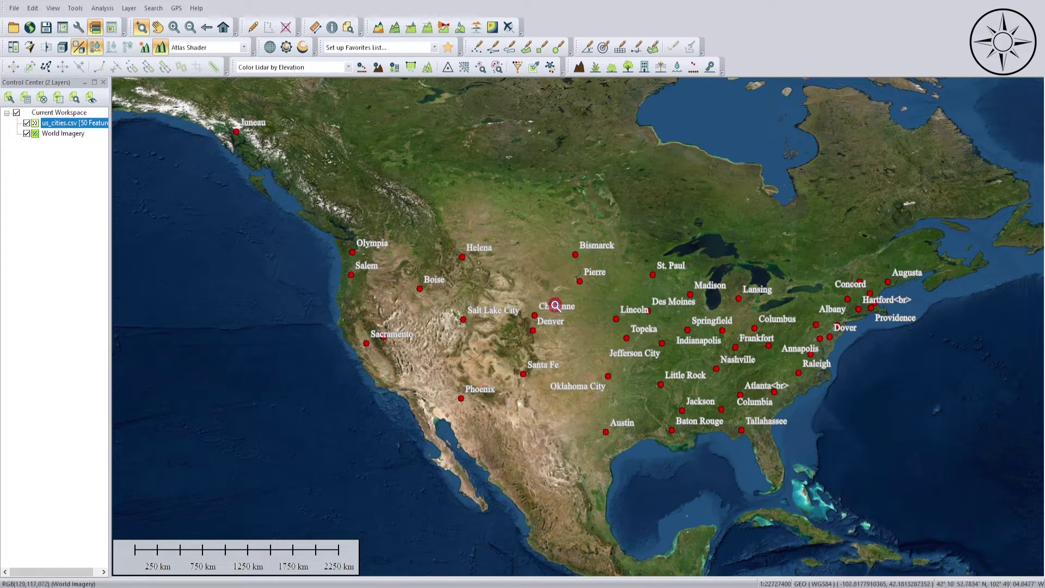
{"action": "left_click_drag", "start_coordinate": [571, 393], "coordinate": [522, 354]}
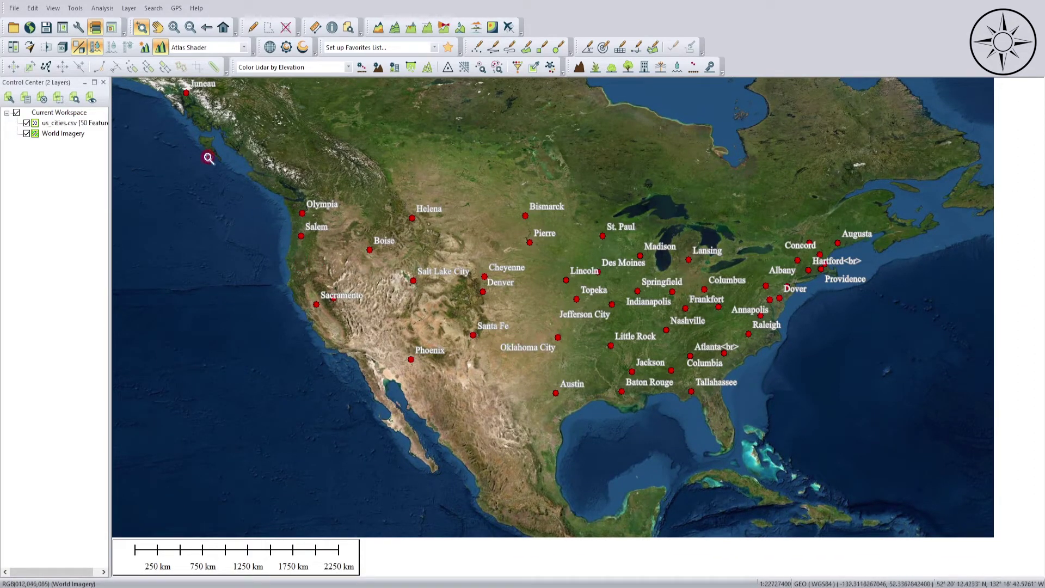
Step: Start a vector/lidar export from the File > Export menu to choose an export format
{"action": "left_click", "coordinate": [17, 8]}
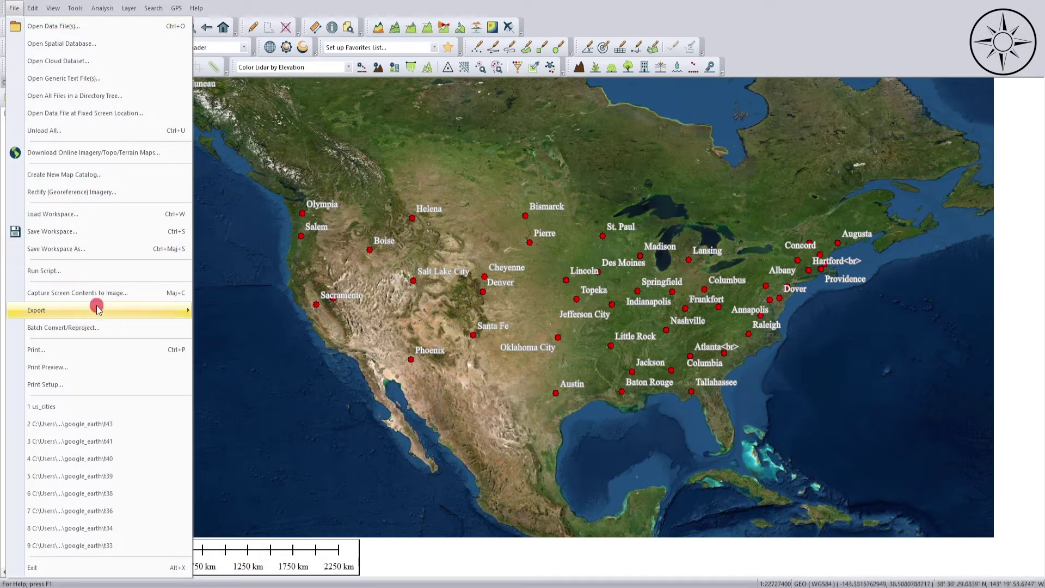
{"action": "mouse_move", "coordinate": [98, 309]}
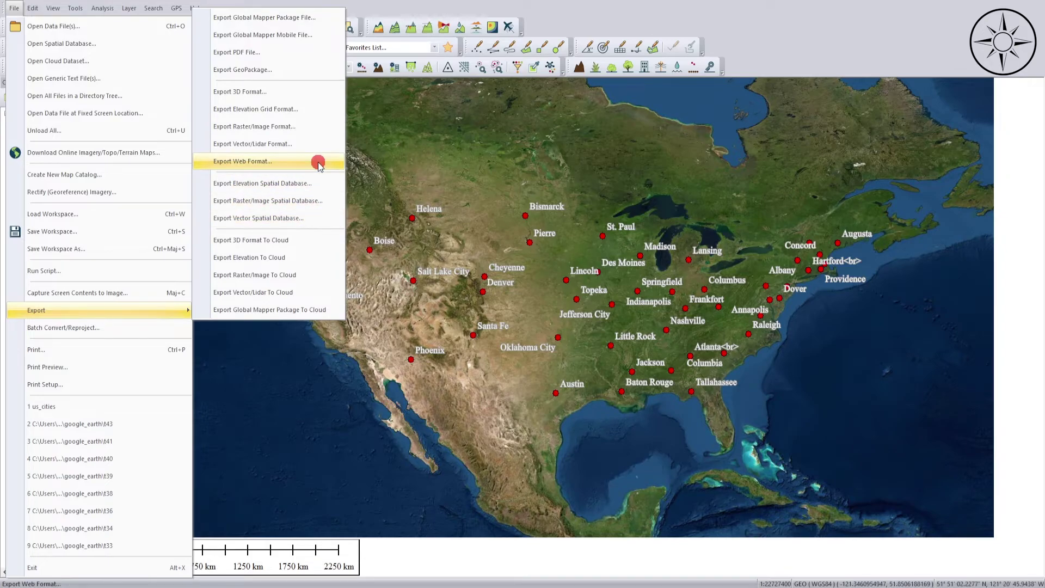
{"action": "left_click", "coordinate": [269, 144]}
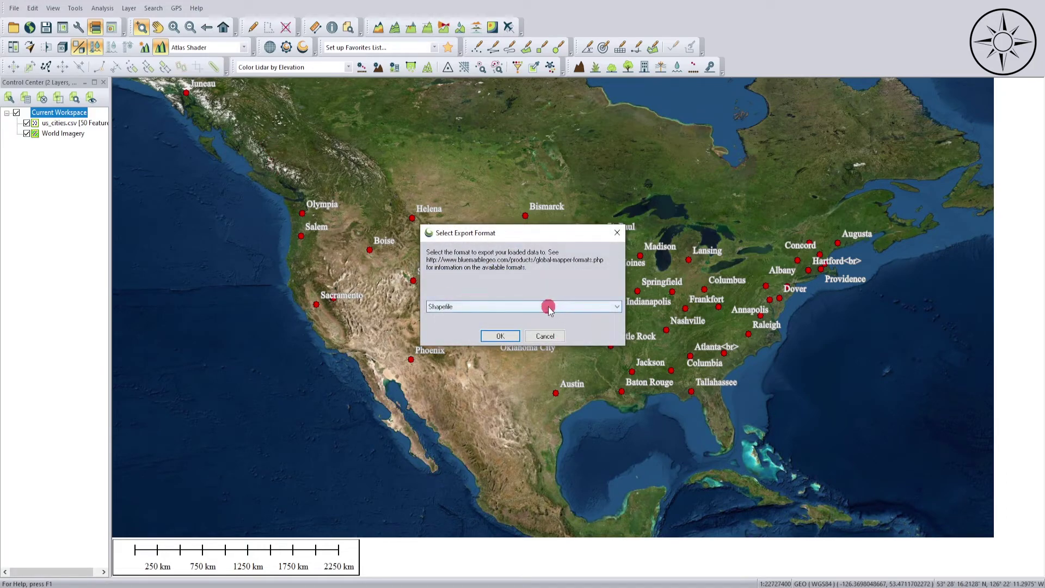
Step: Browse the export format list, keep Shapefile, and confirm to reach Shapefile Export Options
{"action": "left_click", "coordinate": [549, 308]}
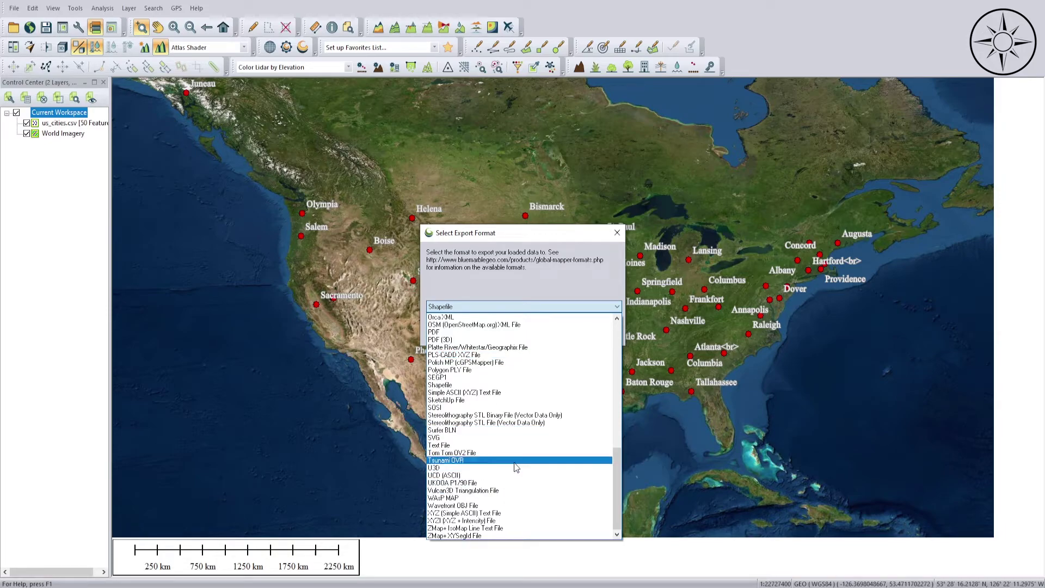
{"action": "scroll", "coordinate": [539, 470], "scroll_direction": "up", "scroll_amount": 1}
{"action": "scroll", "coordinate": [539, 470], "scroll_direction": "up", "scroll_amount": 10}
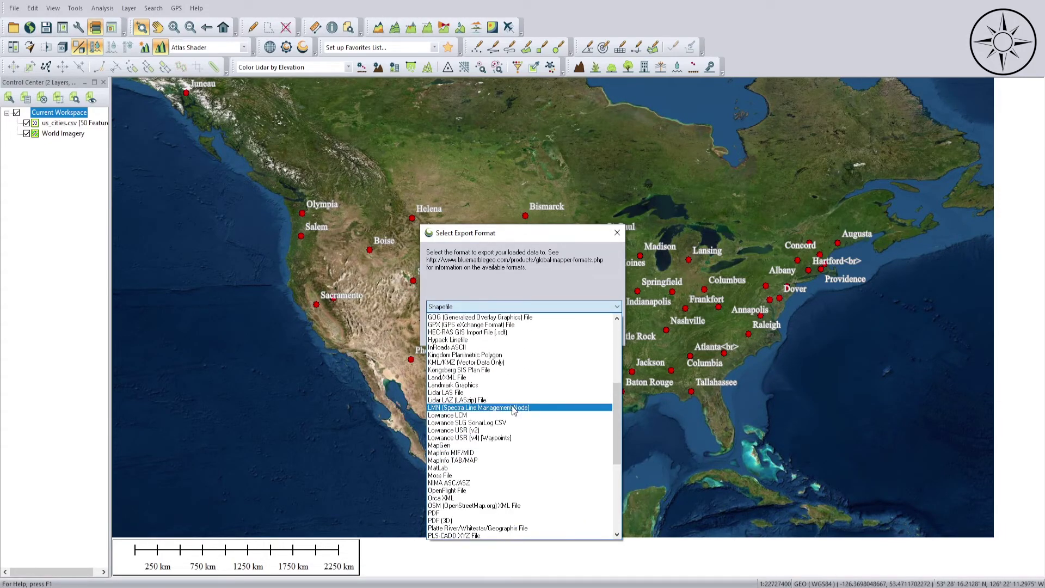
{"action": "scroll", "coordinate": [529, 364], "scroll_direction": "up", "scroll_amount": 3}
{"action": "scroll", "coordinate": [530, 370], "scroll_direction": "up", "scroll_amount": 4}
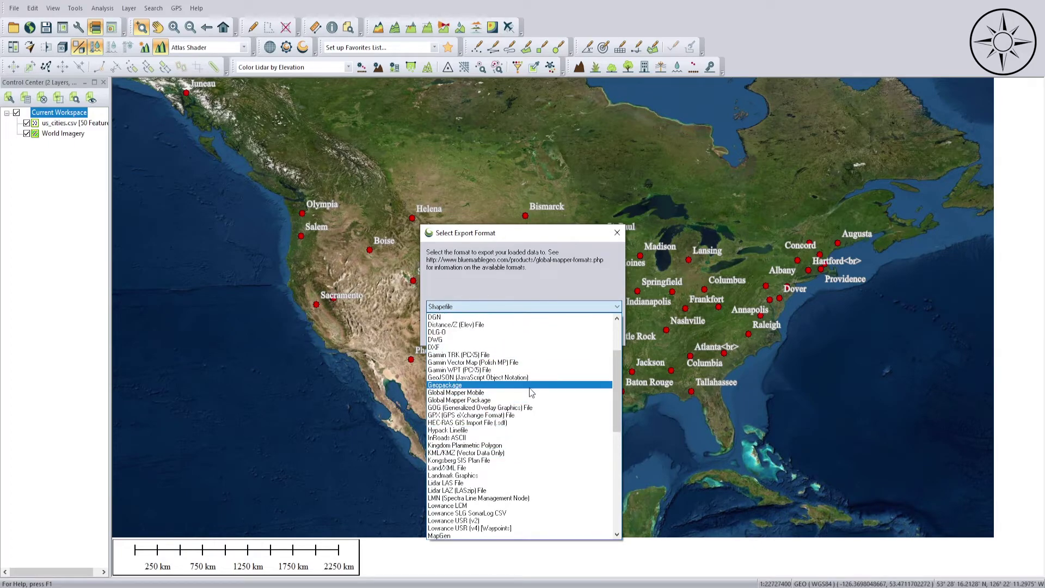
{"action": "scroll", "coordinate": [532, 389], "scroll_direction": "down", "scroll_amount": 9}
{"action": "left_click", "coordinate": [457, 298]}
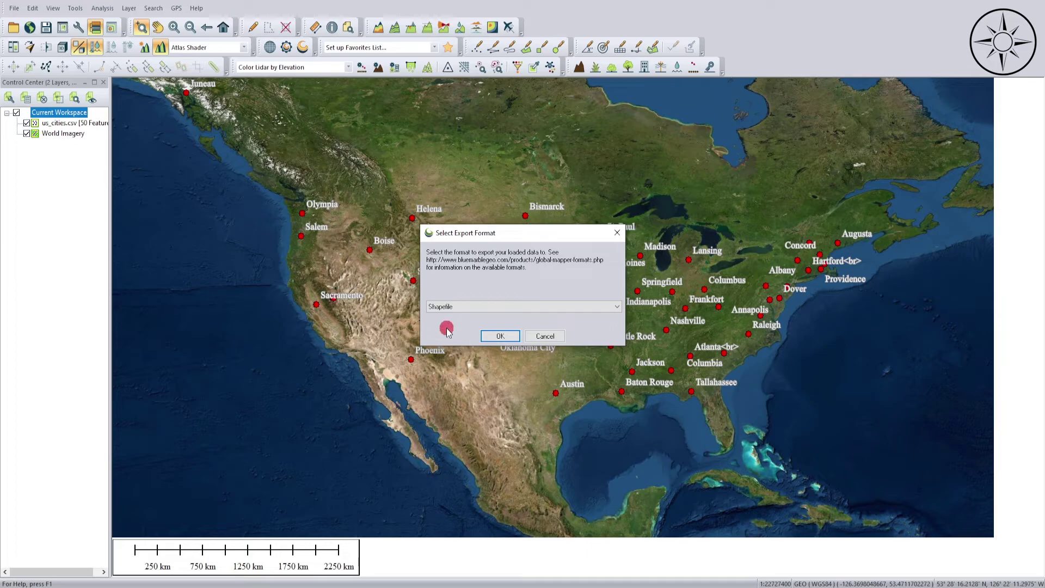
{"action": "left_click", "coordinate": [506, 336]}
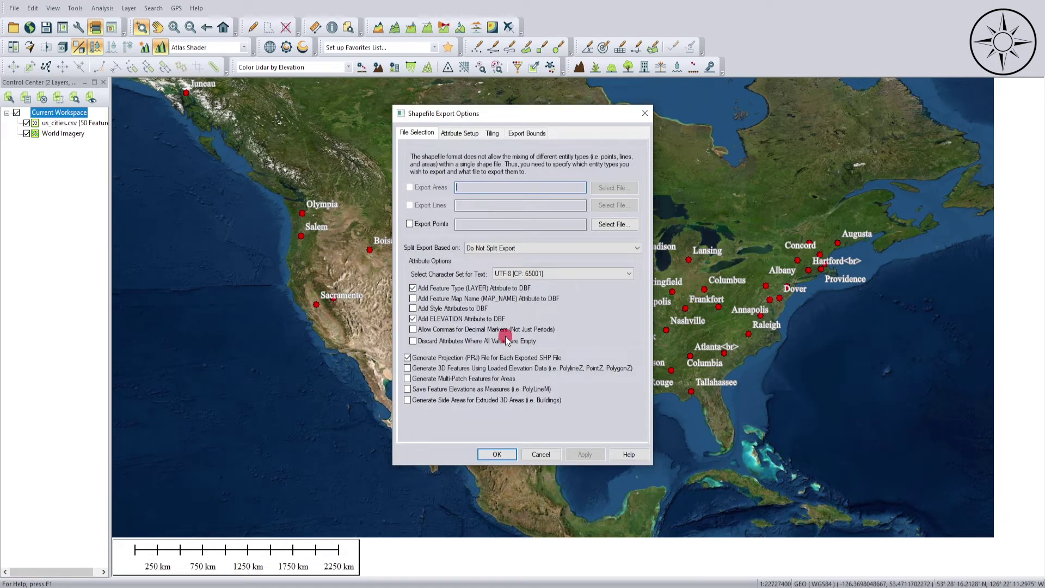
Step: Enable Export Points and save the points file as cities.shp on the Desktop
{"action": "left_click", "coordinate": [409, 225]}
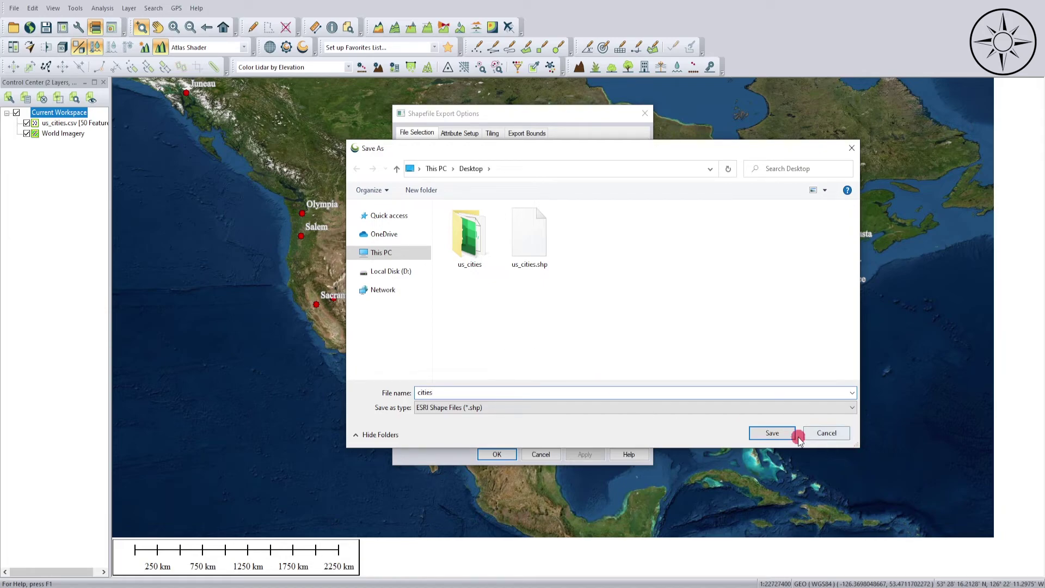
{"action": "left_click", "coordinate": [781, 431]}
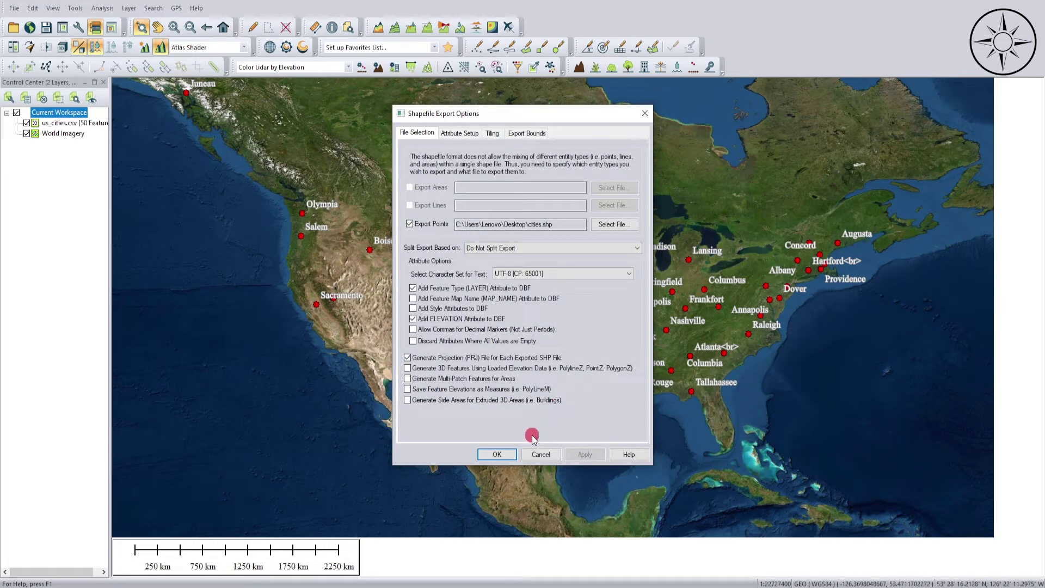
Step: Confirm the Shapefile Export Options to write the city points to cities.shp
{"action": "left_click", "coordinate": [502, 454]}
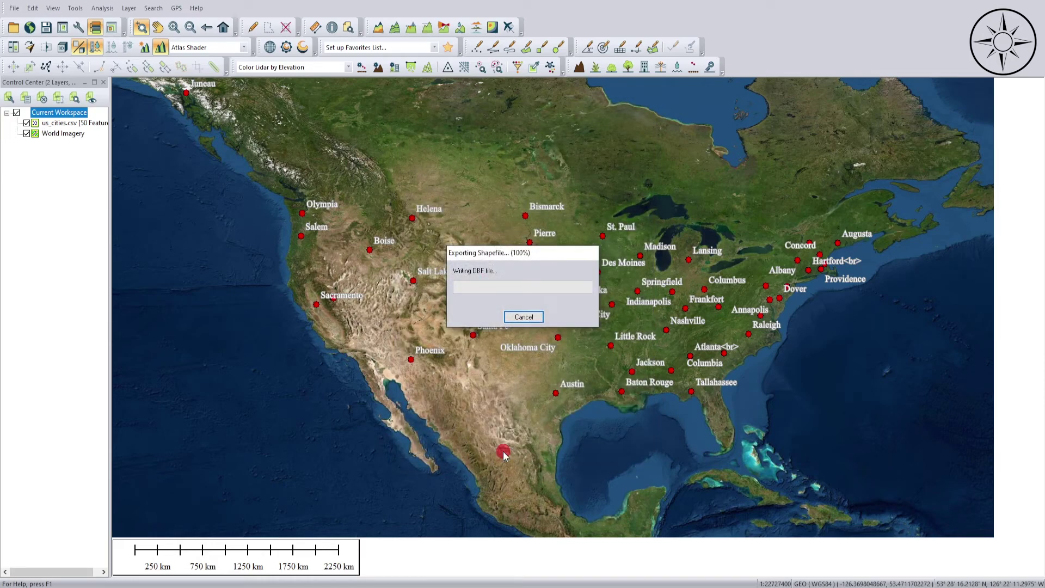